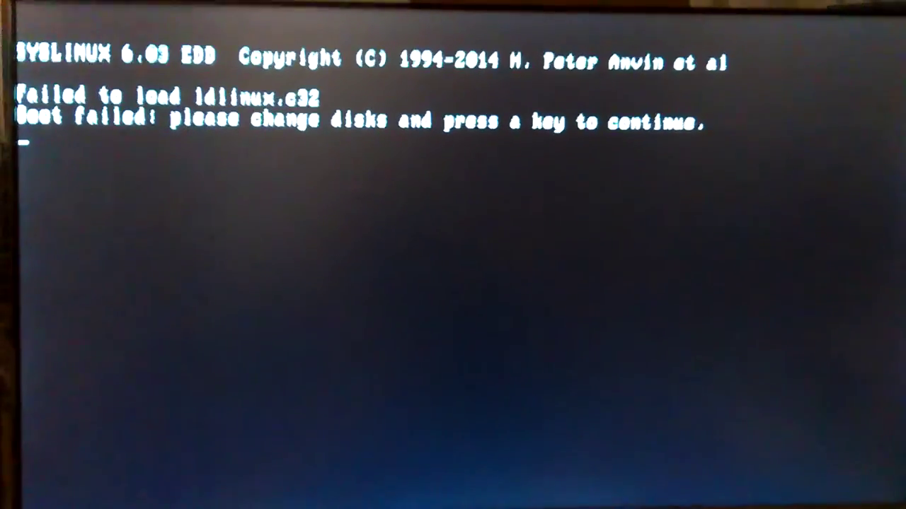
key(Return)
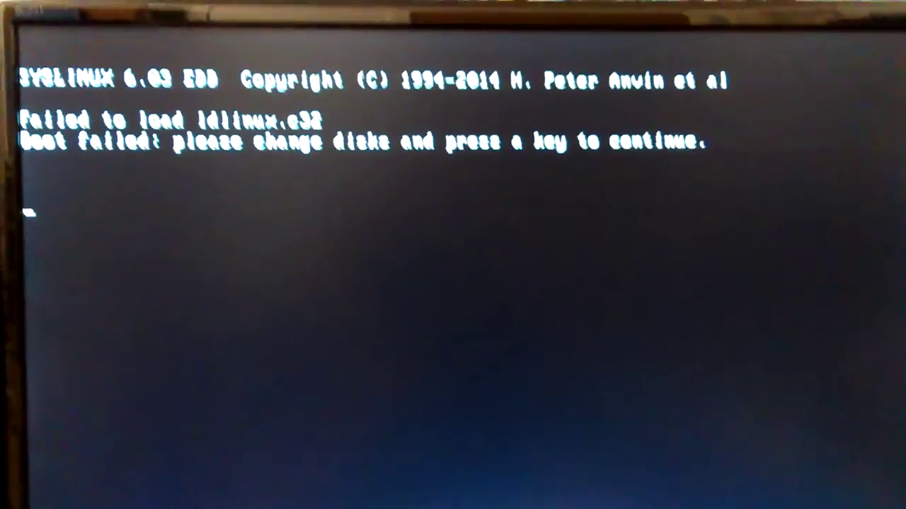